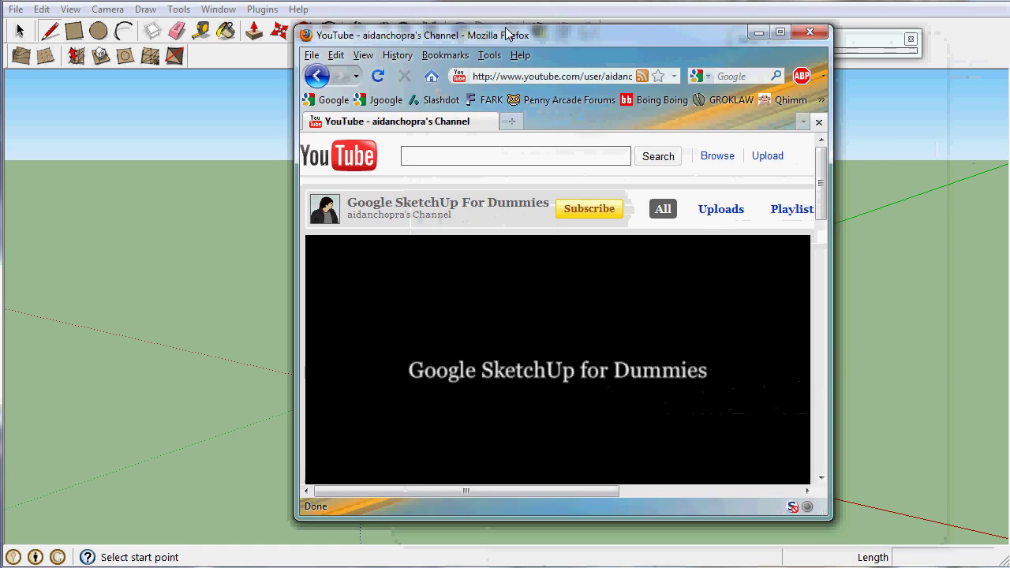
Step: Browse the Google SketchUp For Dummies YouTube channel down to its list of Chapter 2 videos
left_click_drag(526, 32, 433, 31)
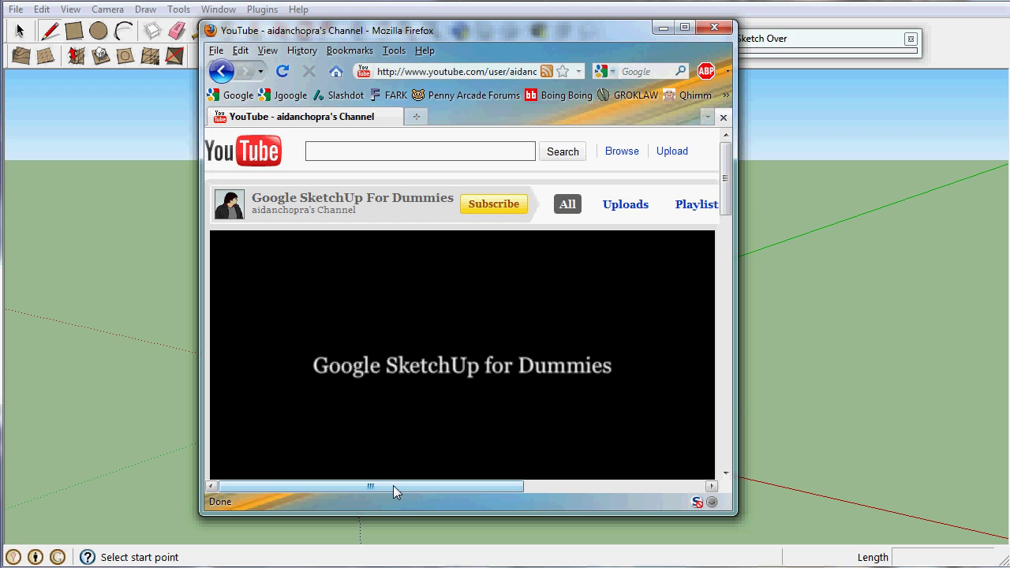
left_click_drag(393, 485, 599, 487)
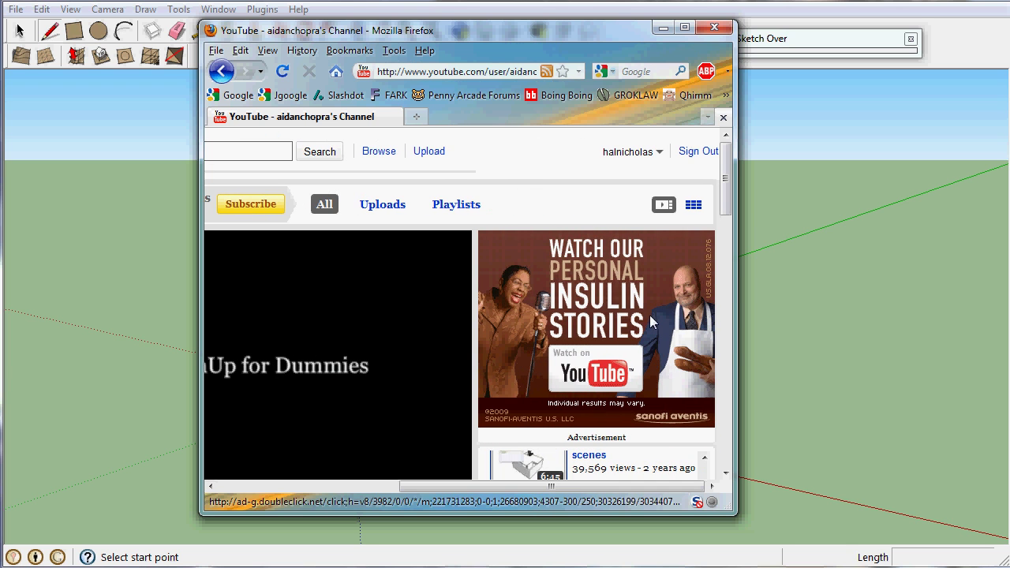
scroll(408, 383, "down", 6)
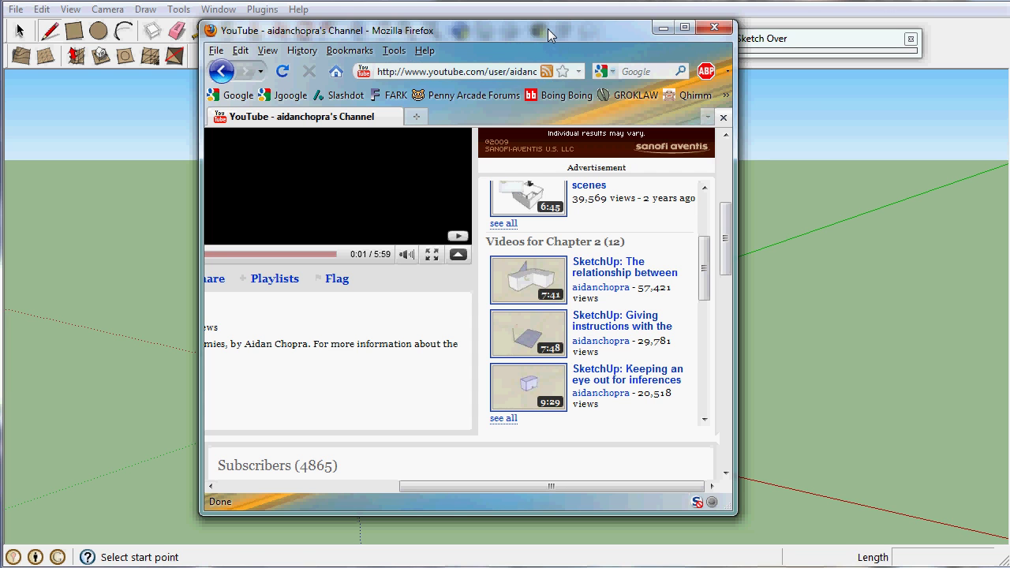
left_click_drag(547, 29, 576, 32)
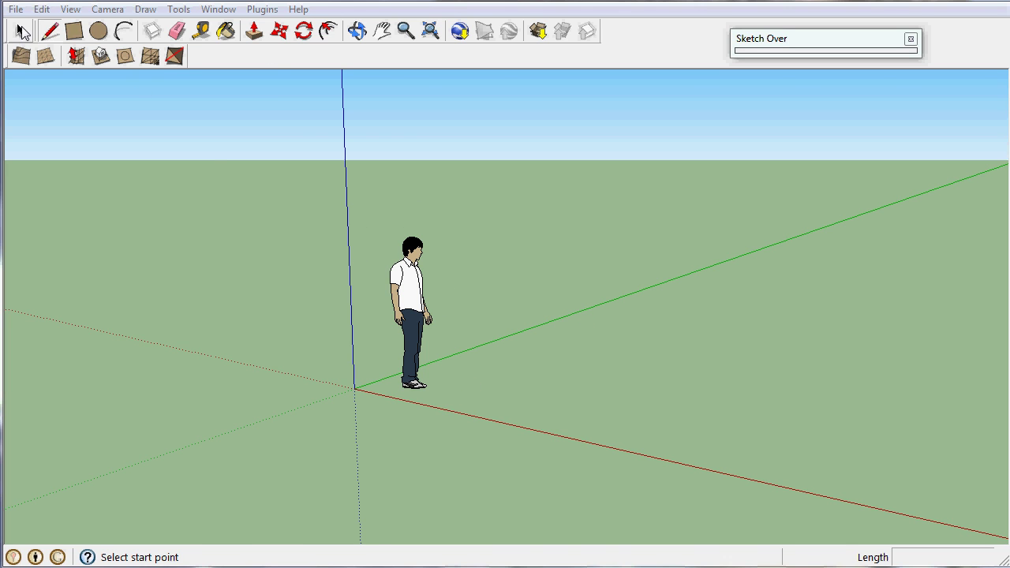
Step: Delete the default human figure standing near the origin
key("space")
left_click(400, 313)
key("Delete")
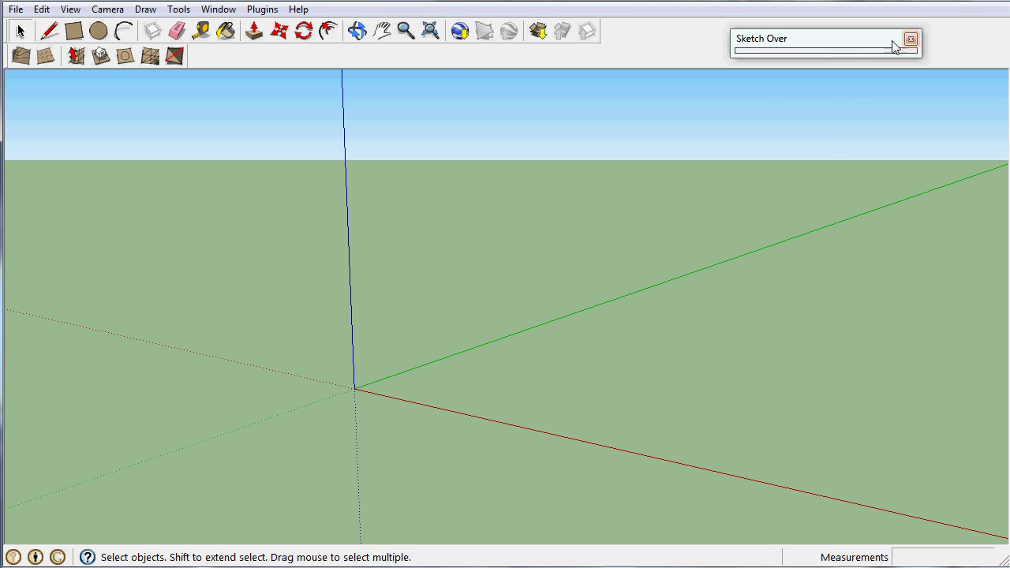
Step: Start a new Match Photo using nmkin1.png from the lab folder as the background image, and collapse the settings window
left_click(795, 41)
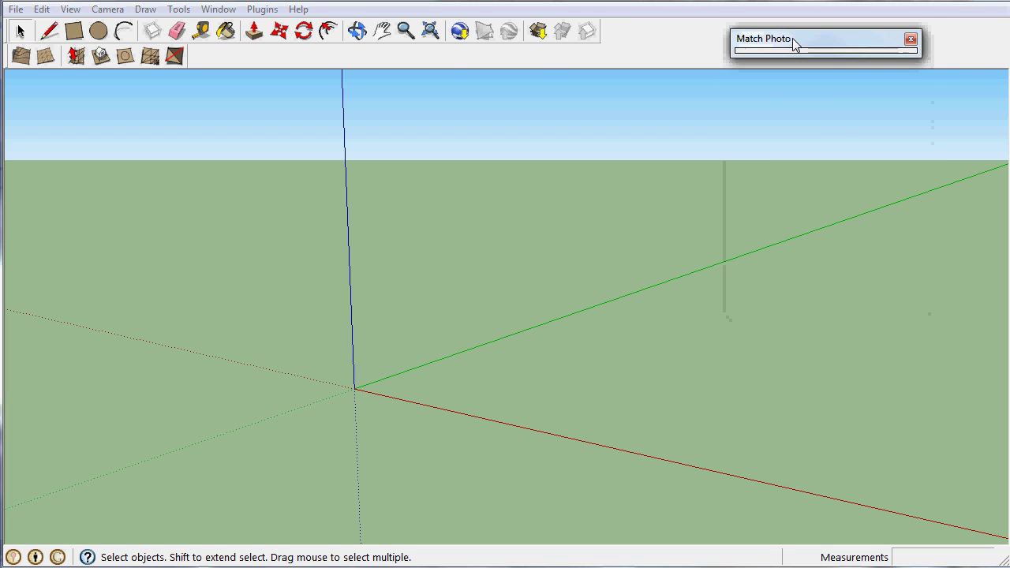
left_click(801, 36)
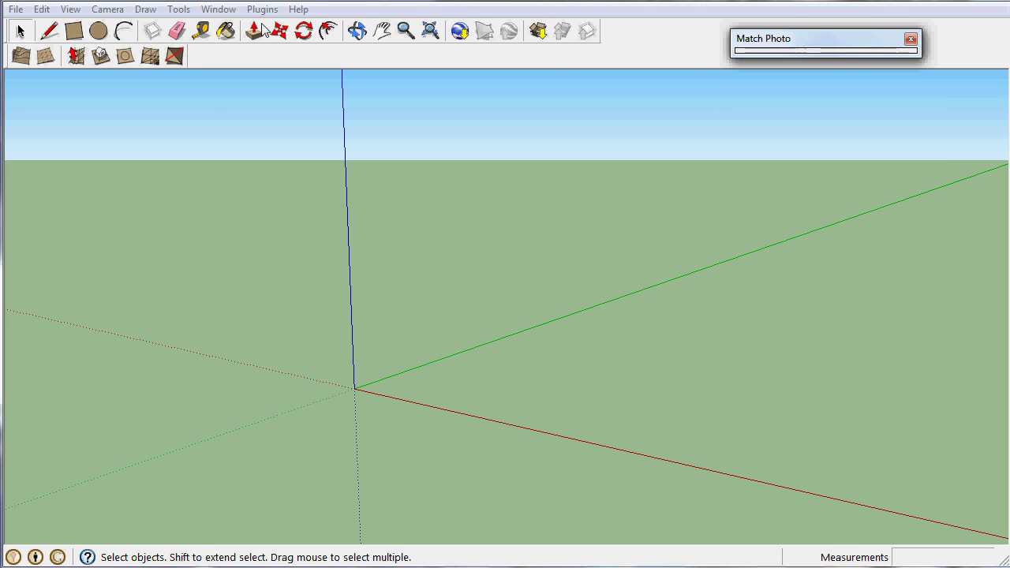
left_click(176, 9)
mouse_move(209, 11)
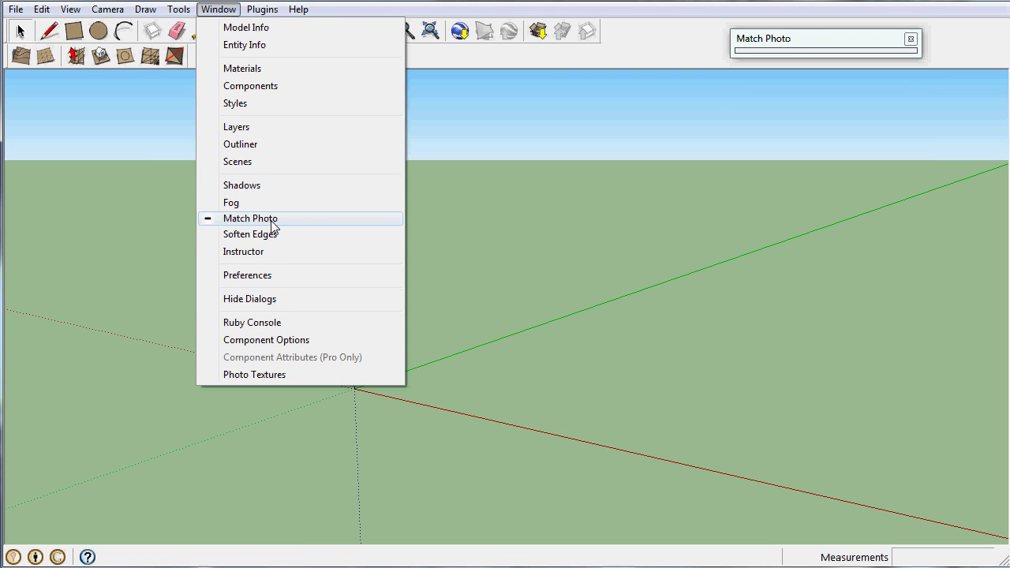
left_click(817, 43)
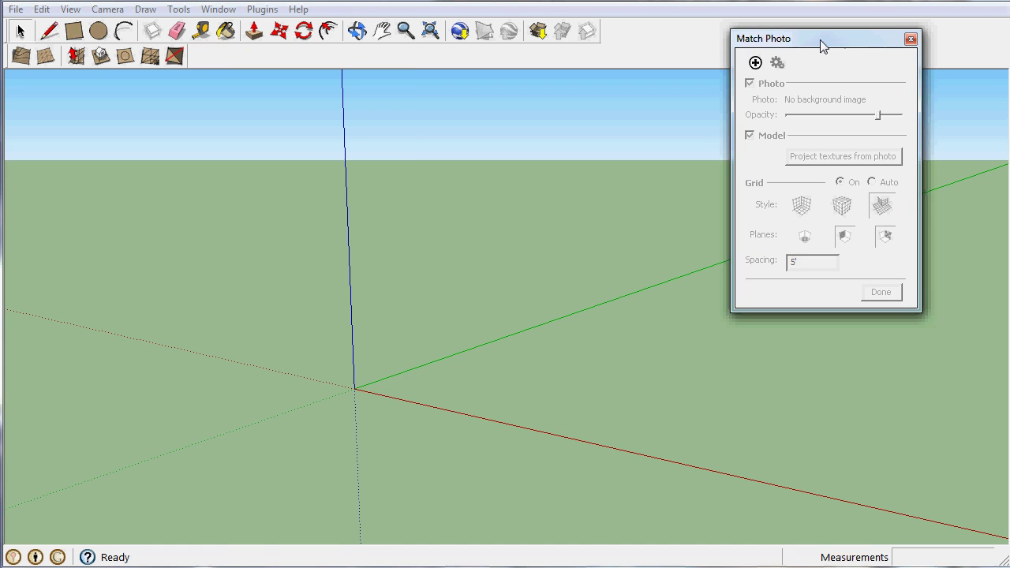
left_click(820, 38)
left_click(821, 35)
left_click(755, 62)
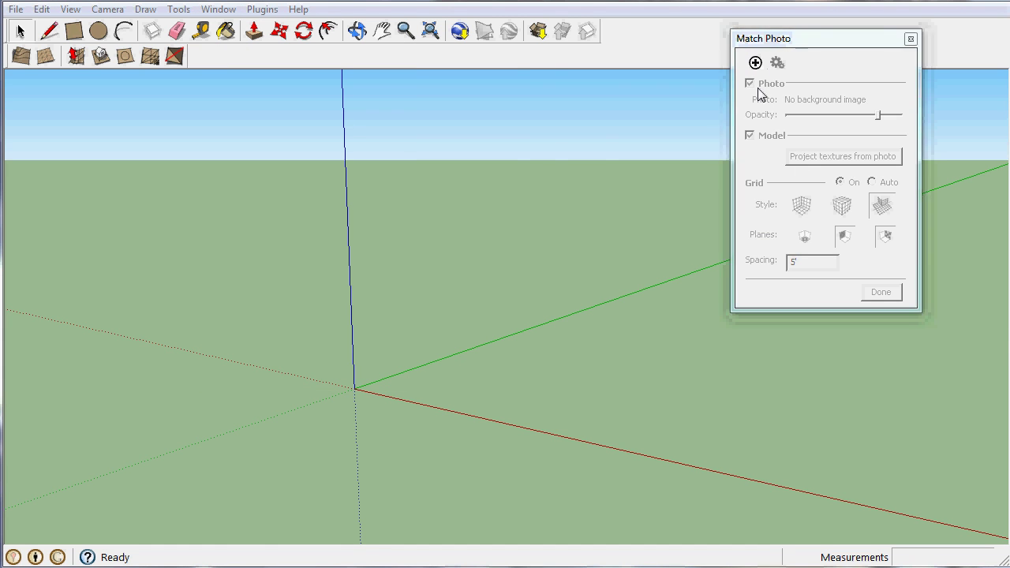
left_click(673, 116)
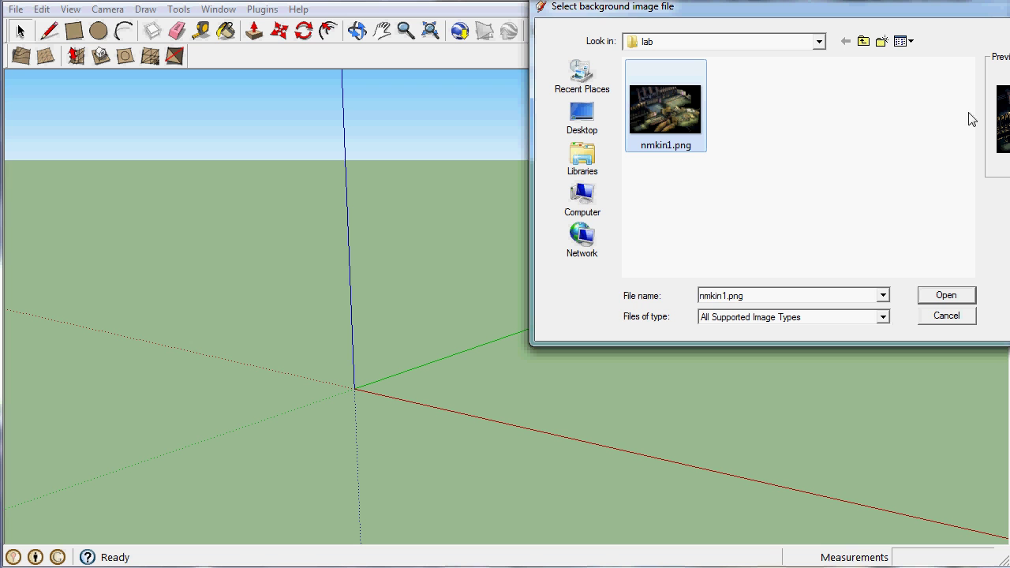
left_click(946, 297)
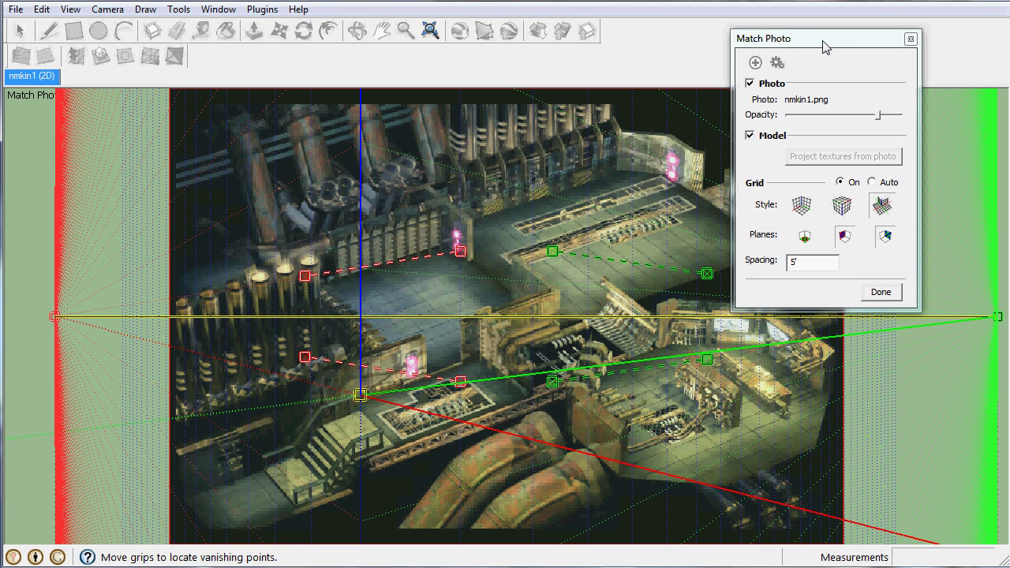
left_click(762, 39)
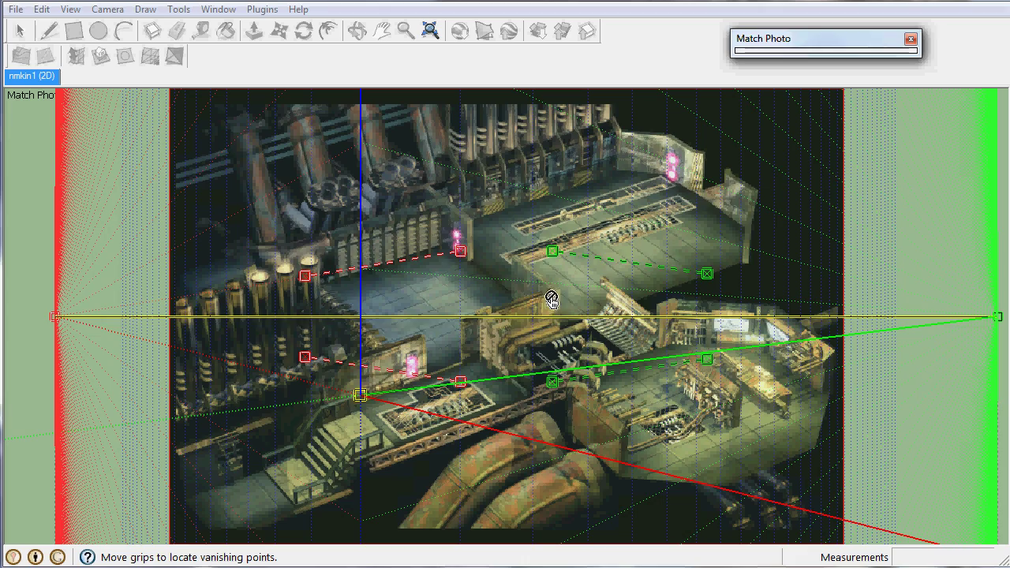
Step: Align the upper green vanishing-point bar with the receding floor tile lines across the upper platform, stretching it across the photo
left_click_drag(553, 254, 510, 134)
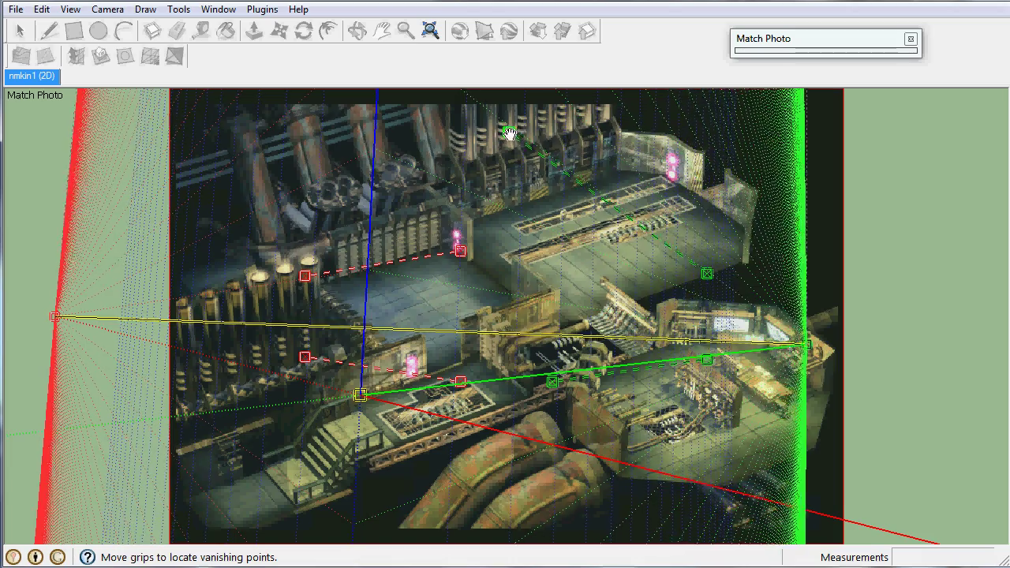
left_click_drag(566, 207, 496, 130)
left_click_drag(837, 375, 949, 438)
scroll(876, 411, "up", 2)
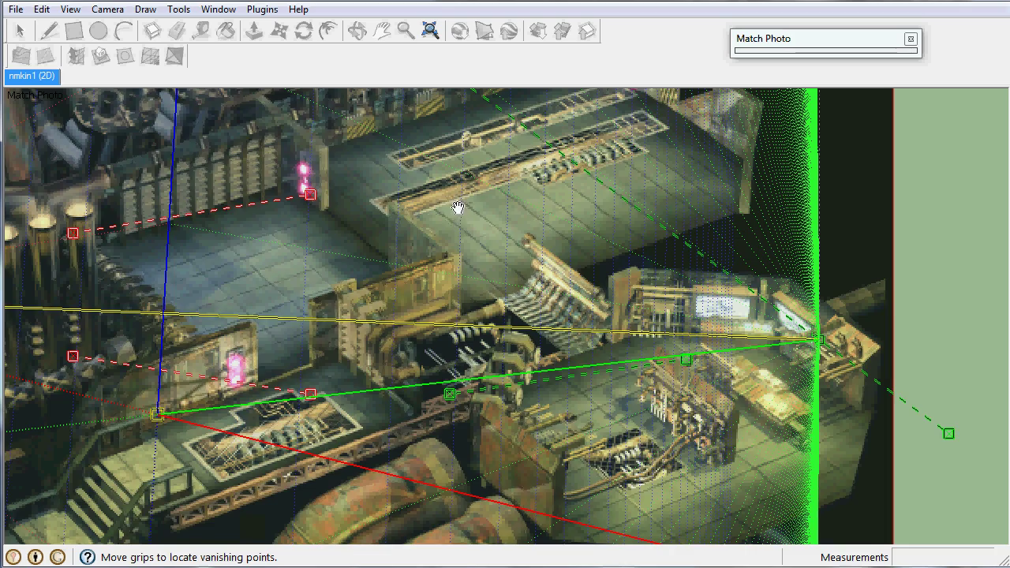
mouse_move(458, 208)
middle_mouse_down()
mouse_move(552, 387)
mouse_move(468, 221)
middle_mouse_up()
left_click_drag(476, 229, 432, 196)
scroll(386, 395, "down", 3)
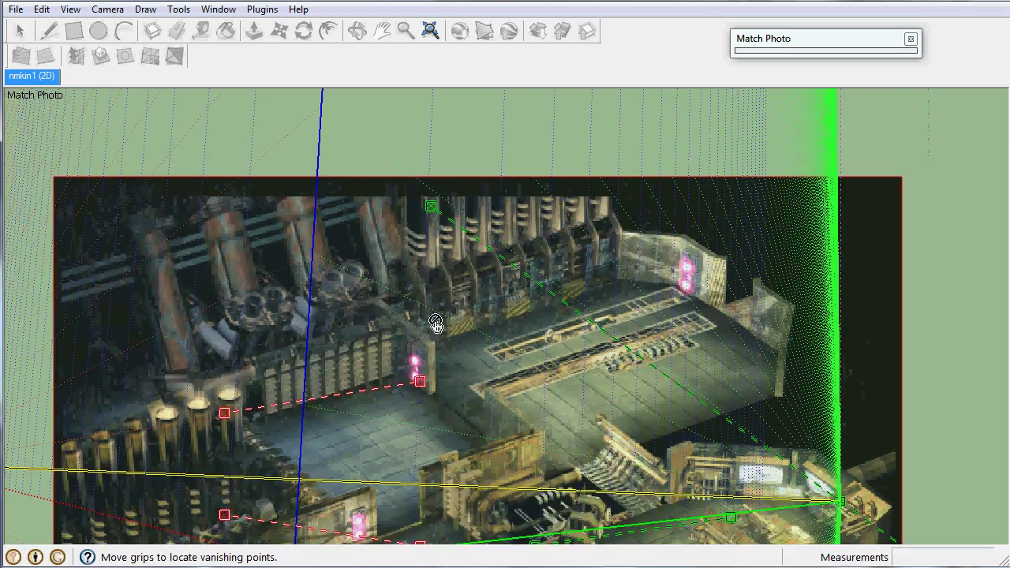
Step: Align the second green vanishing-point bar along the same floor direction, below the first one and reaching the workshop area
left_click_drag(495, 519, 324, 272)
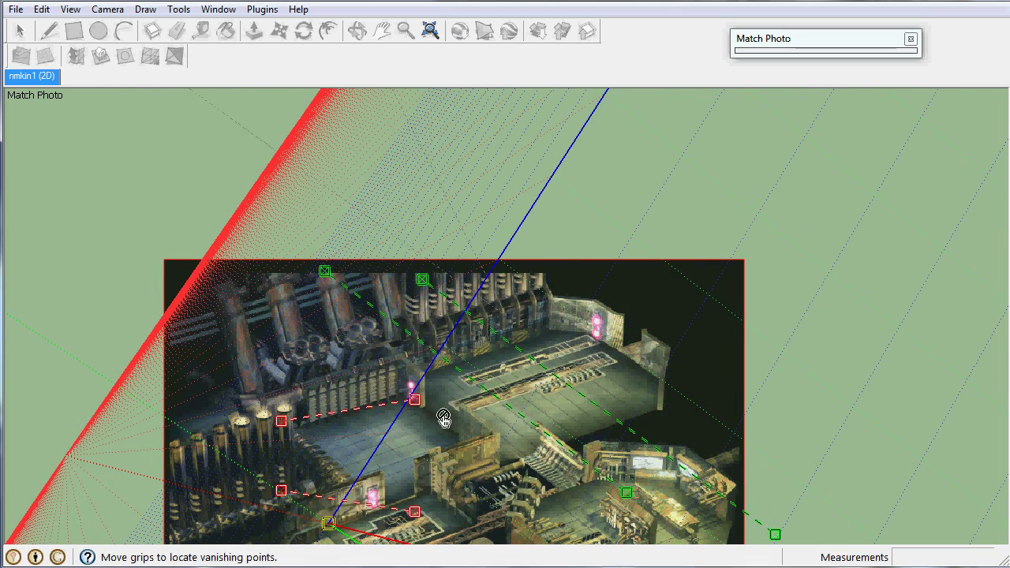
scroll(449, 426, "up", 1)
scroll(679, 473, "down", 2)
middle_click_drag(687, 474, 660, 311, "shift")
left_click_drag(656, 321, 764, 417)
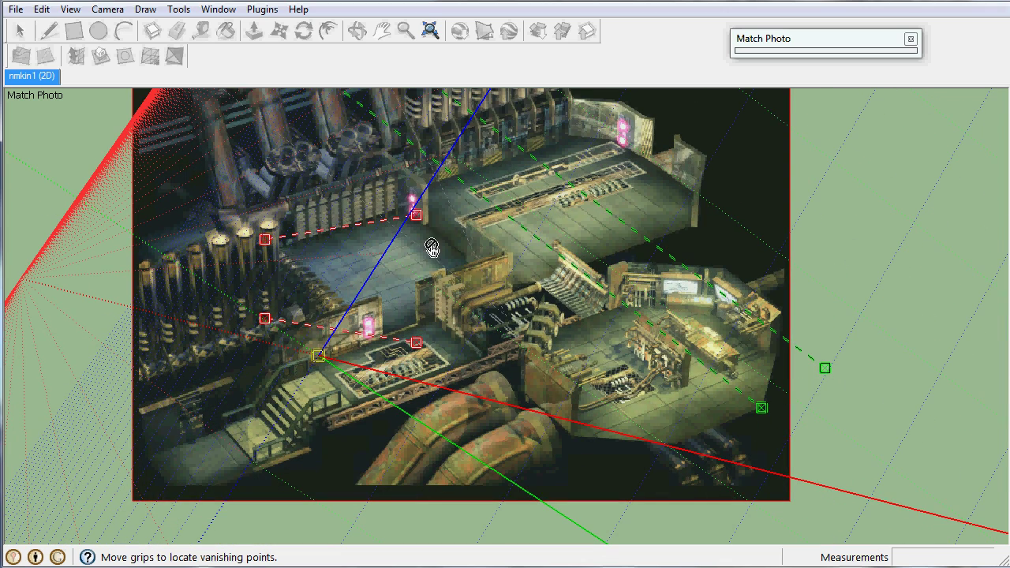
middle_click_drag(442, 269, 510, 414, "shift")
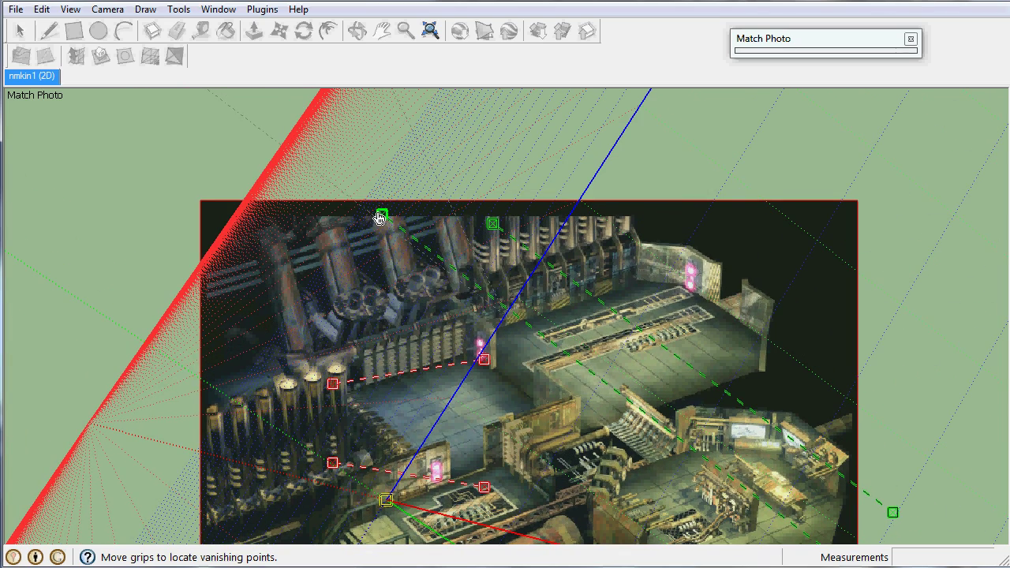
left_click_drag(368, 207, 365, 206)
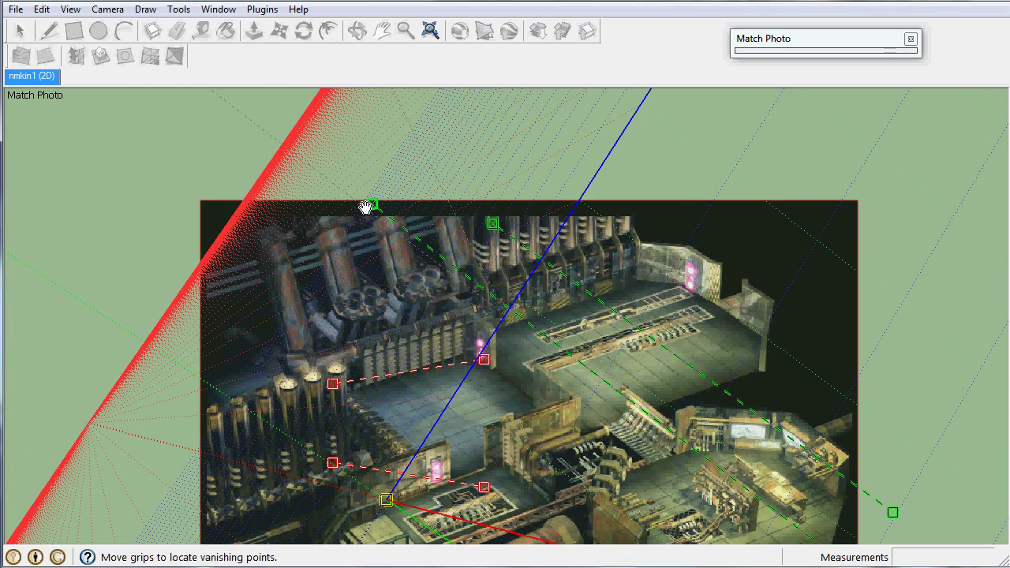
Step: Align the upper red vanishing-point bar with the long floor grating's edge, extending it to the pipes at the photo's far side
scroll(481, 424, "down", 2)
scroll(524, 481, "up", 4)
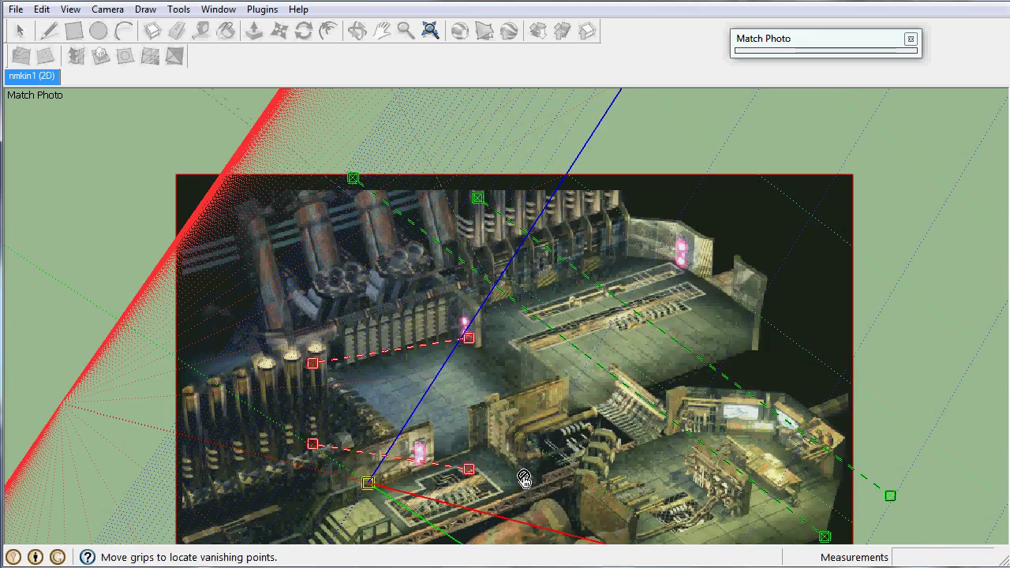
left_click_drag(534, 448, 543, 401)
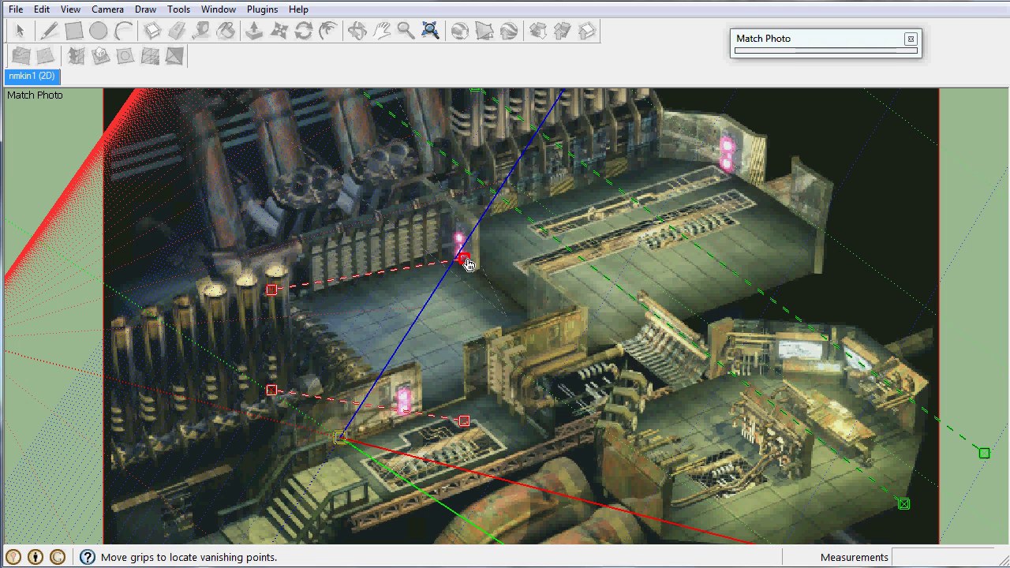
left_click_drag(467, 265, 620, 225)
left_click_drag(265, 294, 173, 380)
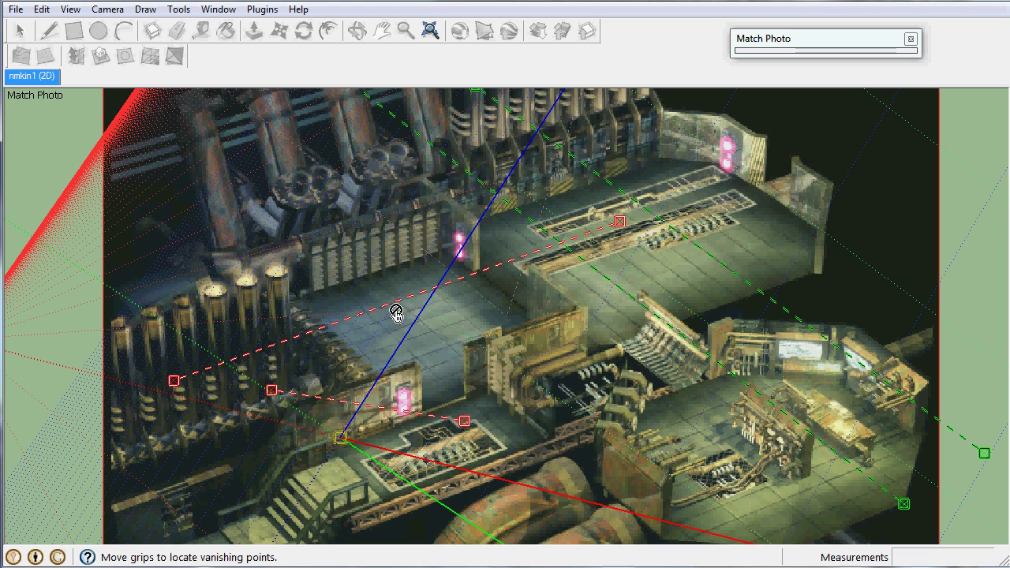
left_click_drag(621, 226, 666, 211)
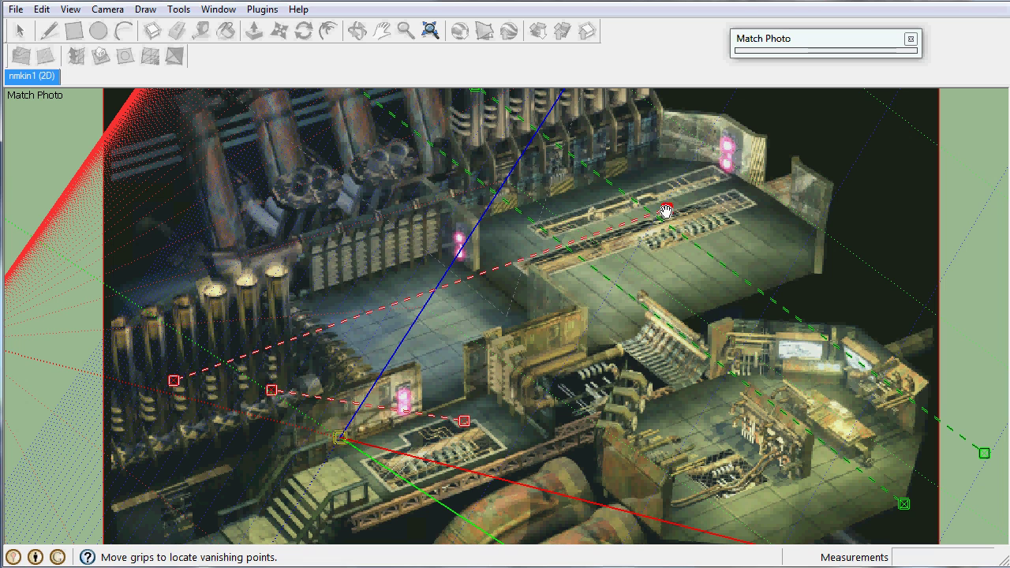
left_click_drag(175, 386, 115, 402)
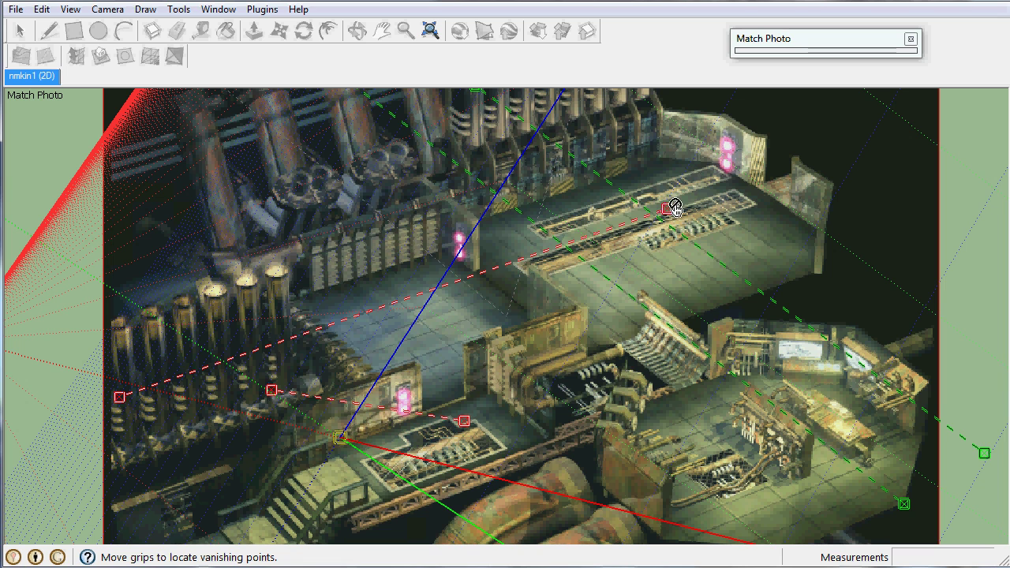
left_click_drag(668, 211, 671, 211)
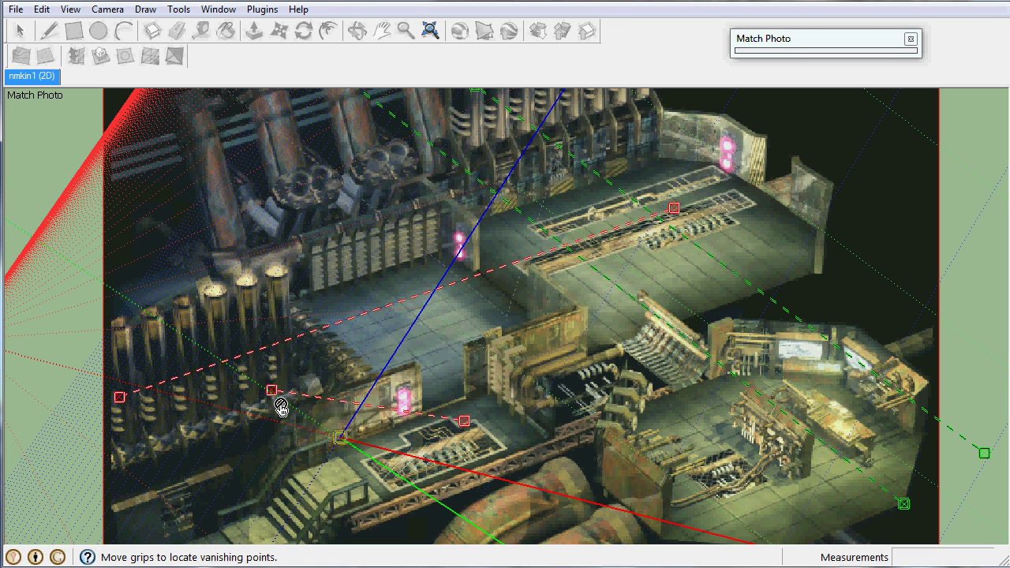
Step: Align the lower red vanishing-point bar along the top of the wall by the pink-lit door, extending it across the platform
left_click_drag(276, 395, 179, 422)
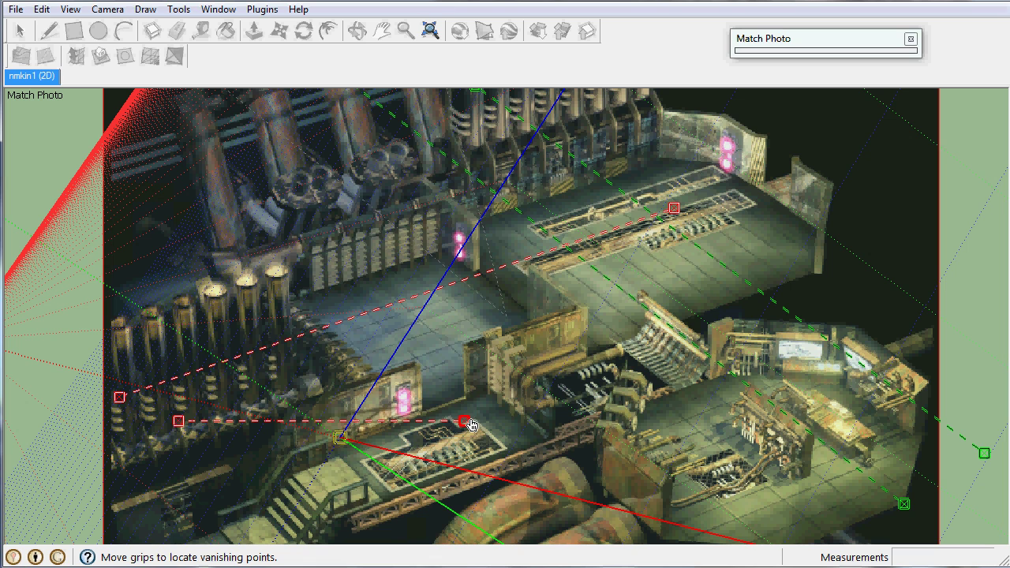
left_click_drag(469, 425, 748, 261)
left_click_drag(182, 423, 151, 459)
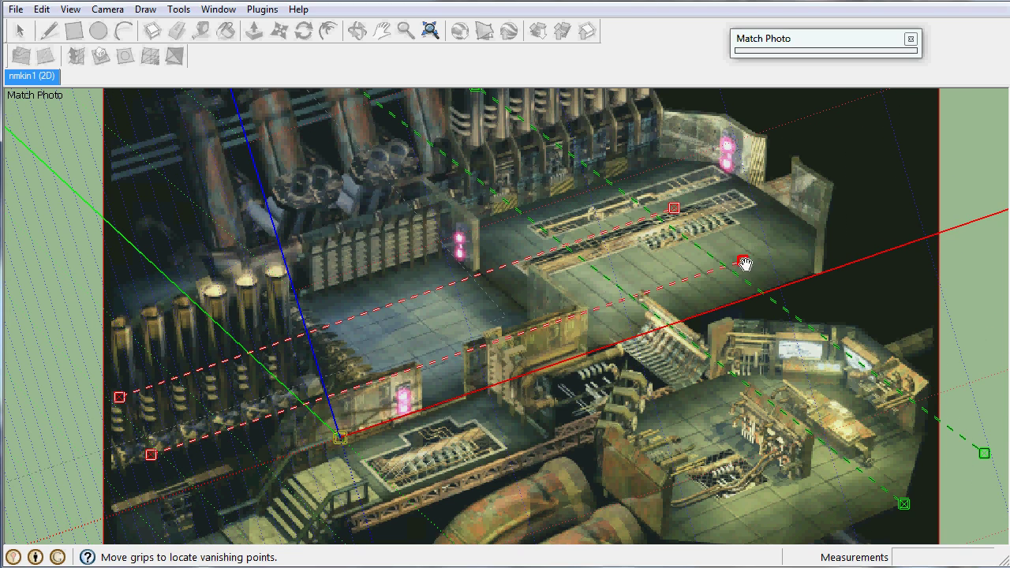
left_click_drag(745, 262, 803, 227)
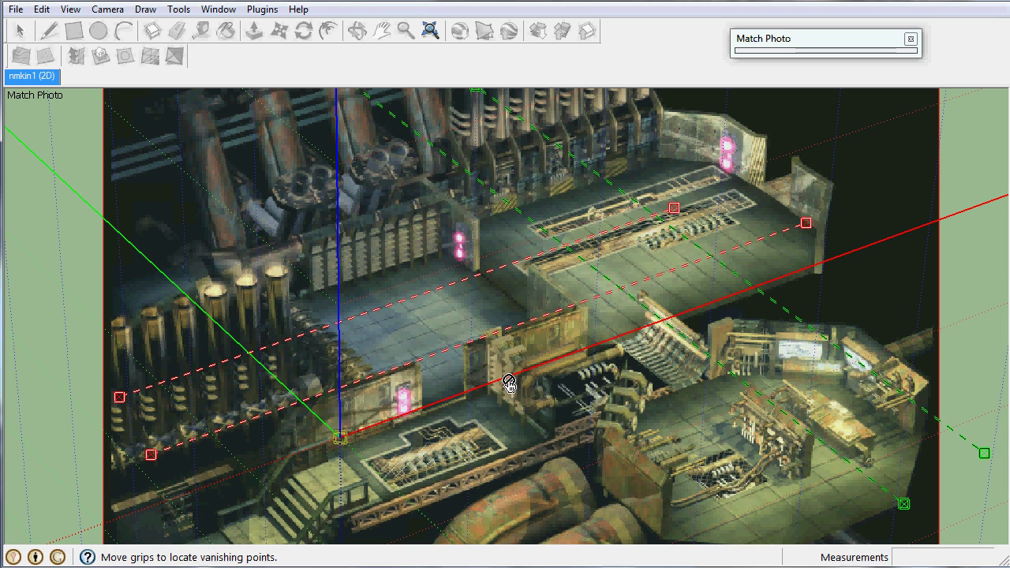
Step: Move the axis origin to the base of the pink-lit door's wall, at the corner by the stair landing
scroll(370, 477, "up", 2)
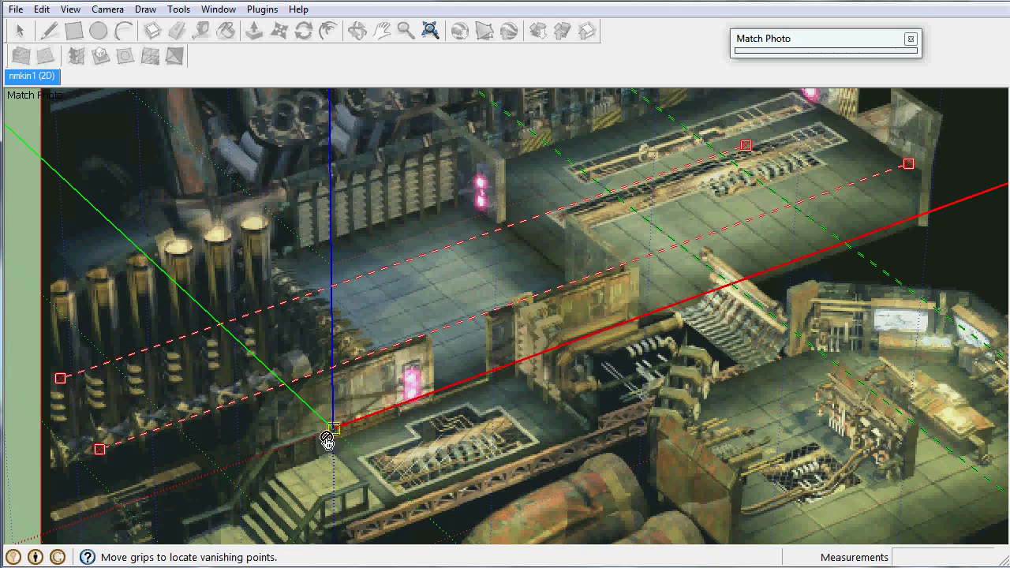
scroll(385, 451, "up", 5)
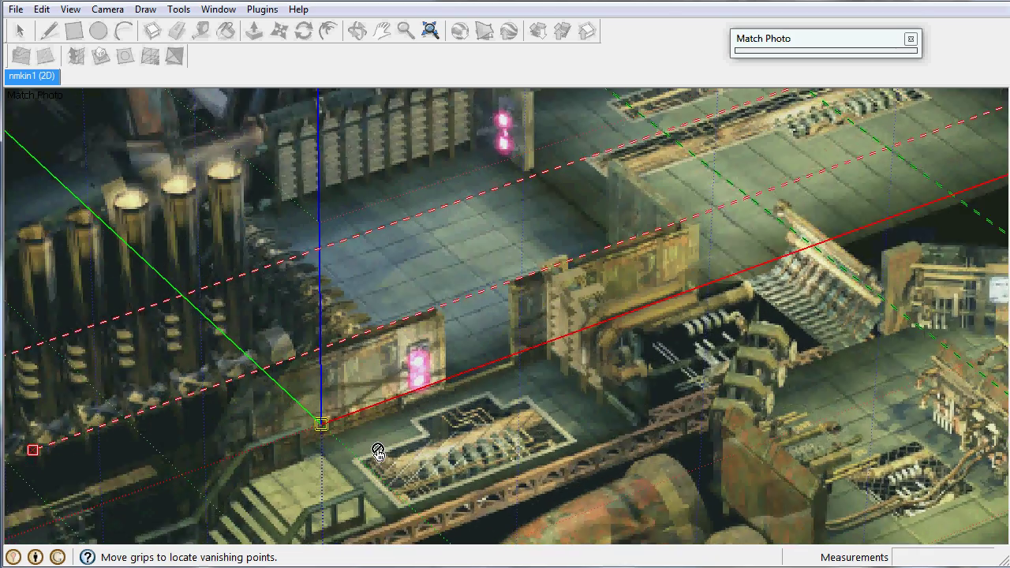
scroll(342, 439, "up", 2)
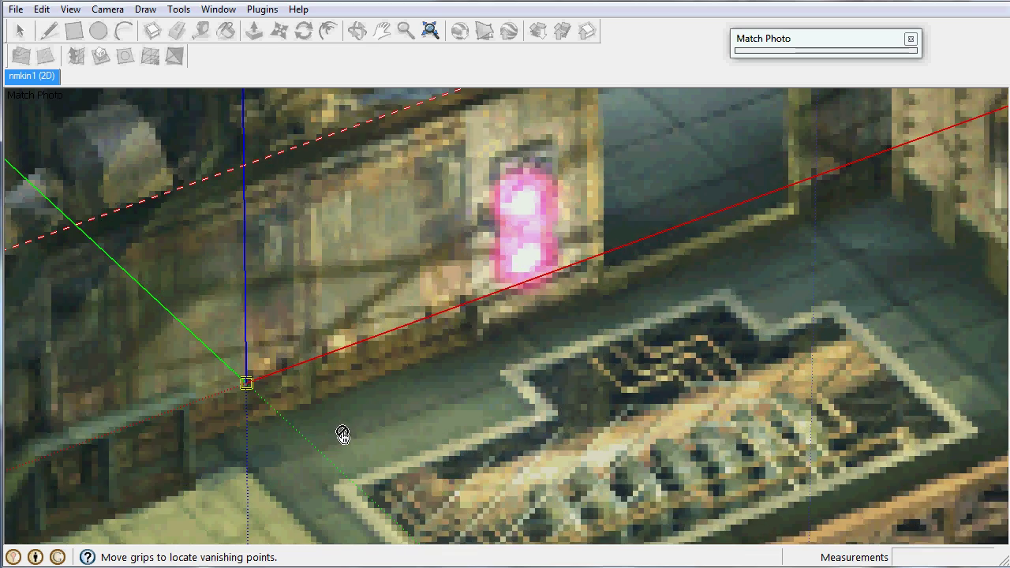
scroll(489, 374, "up", 3)
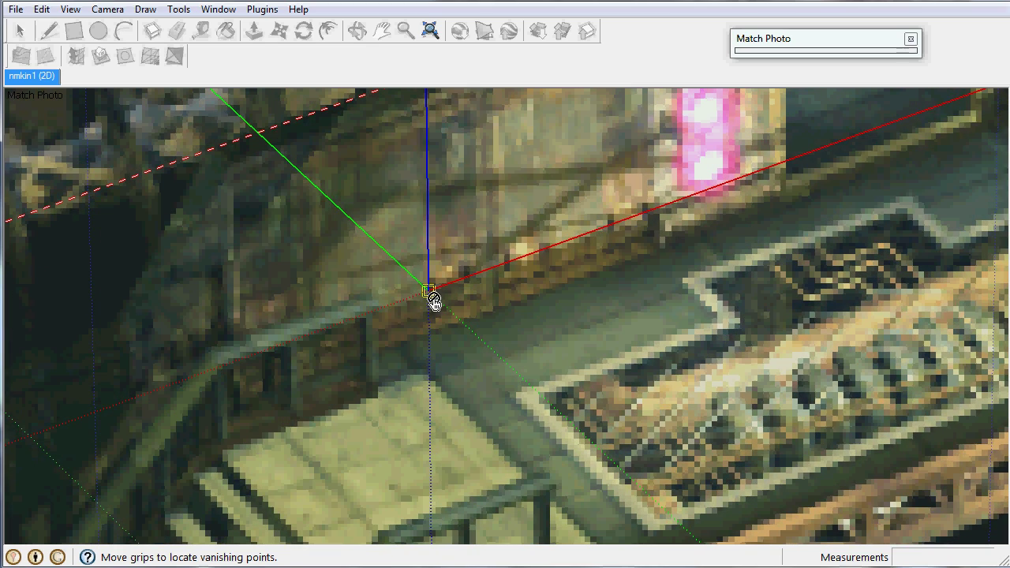
left_click_drag(430, 291, 397, 349)
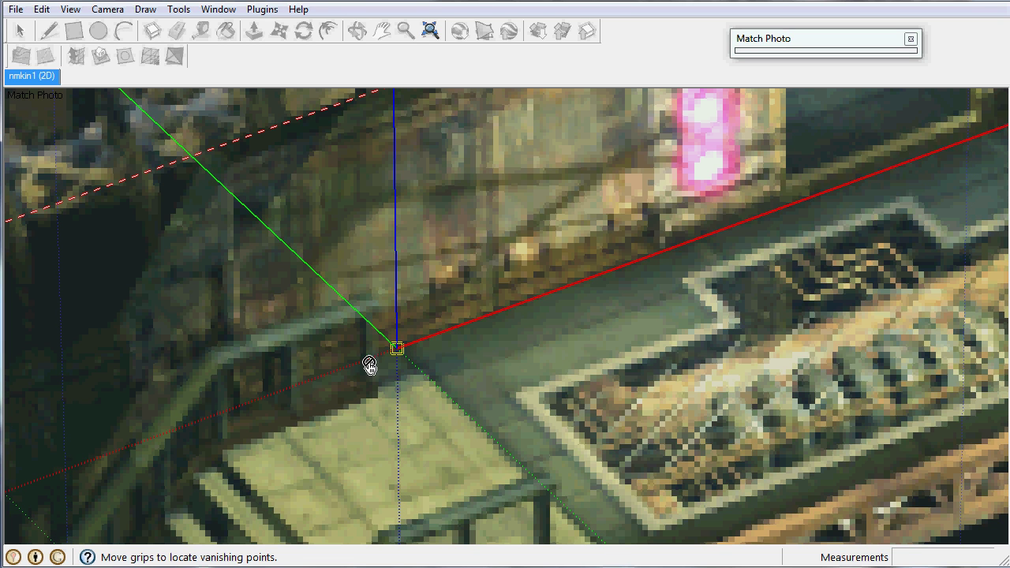
Step: Check the axes against the floor and walls across the photo, and expand the Match Photo settings
scroll(671, 491, "down", 3)
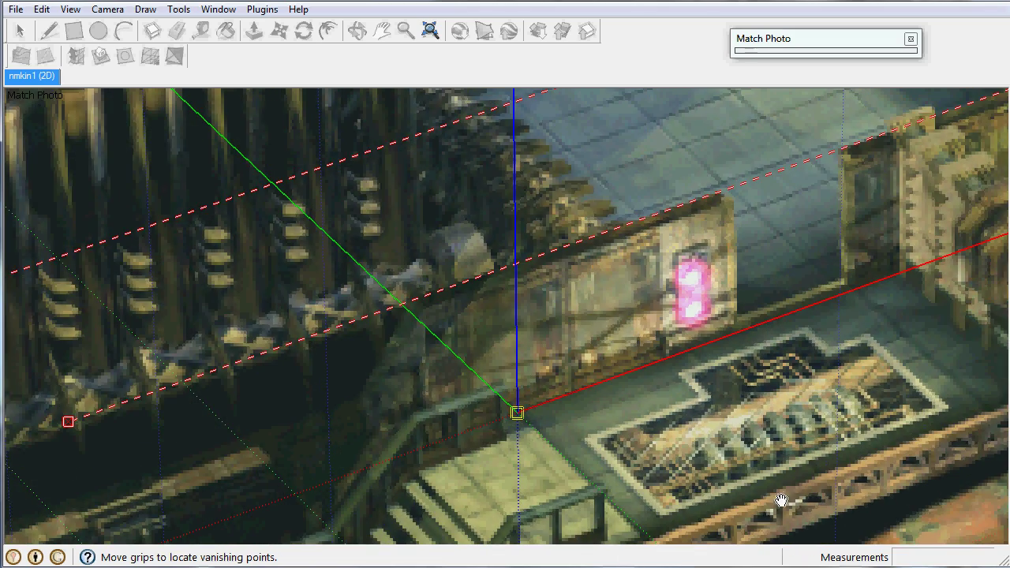
scroll(780, 500, "down", 2)
left_click_drag(779, 500, 401, 462)
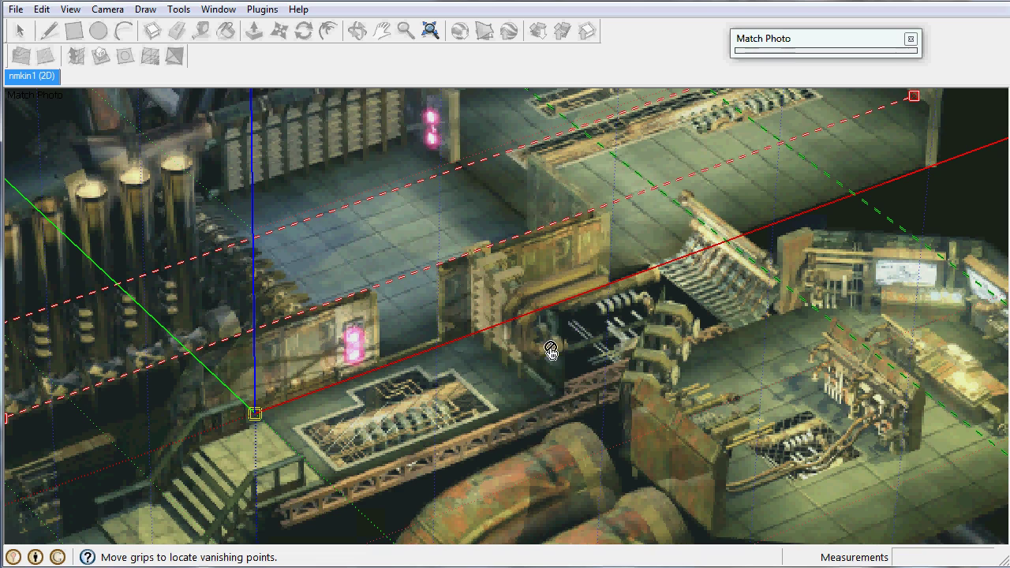
left_click_drag(550, 351, 439, 399)
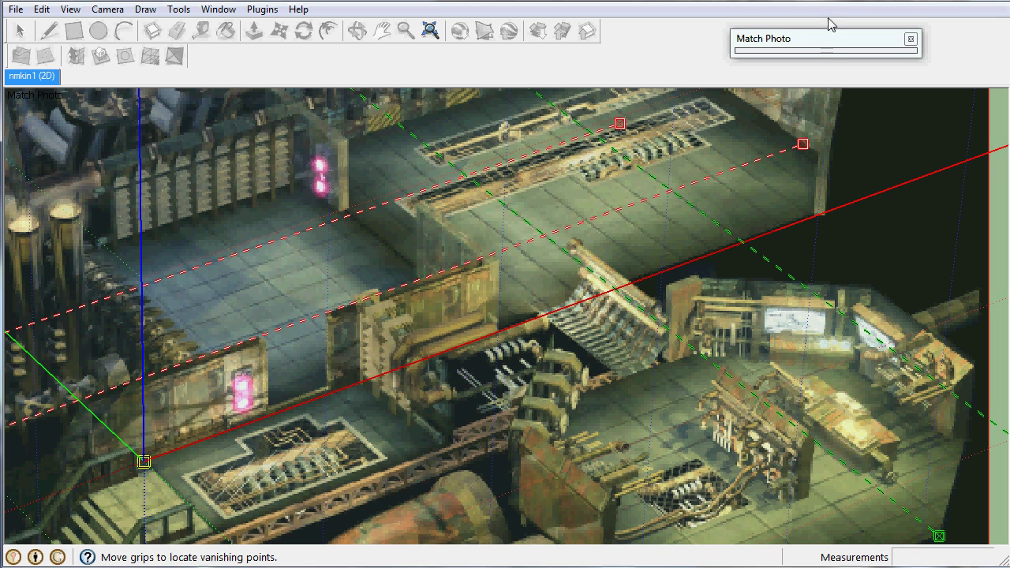
left_click(826, 43)
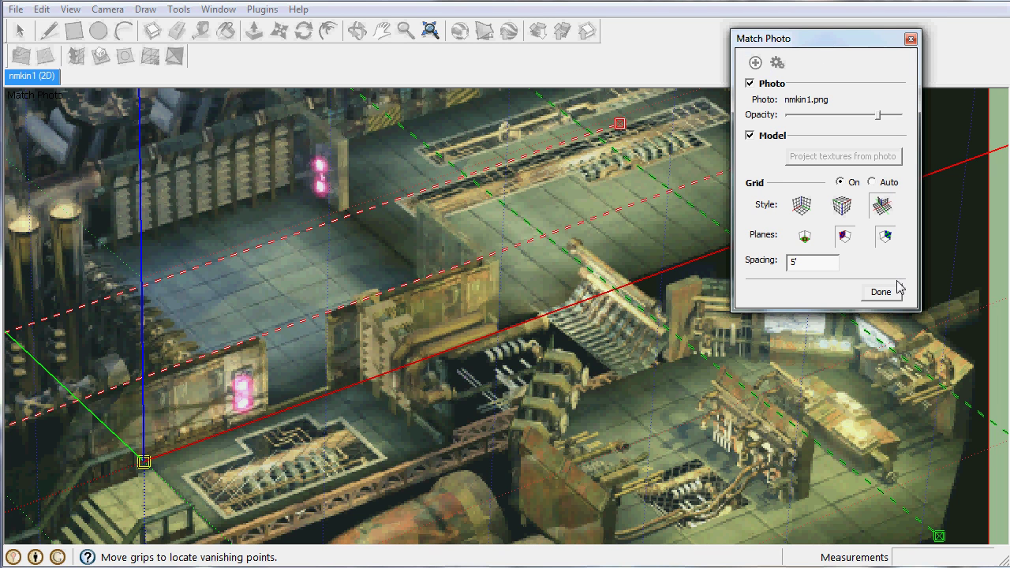